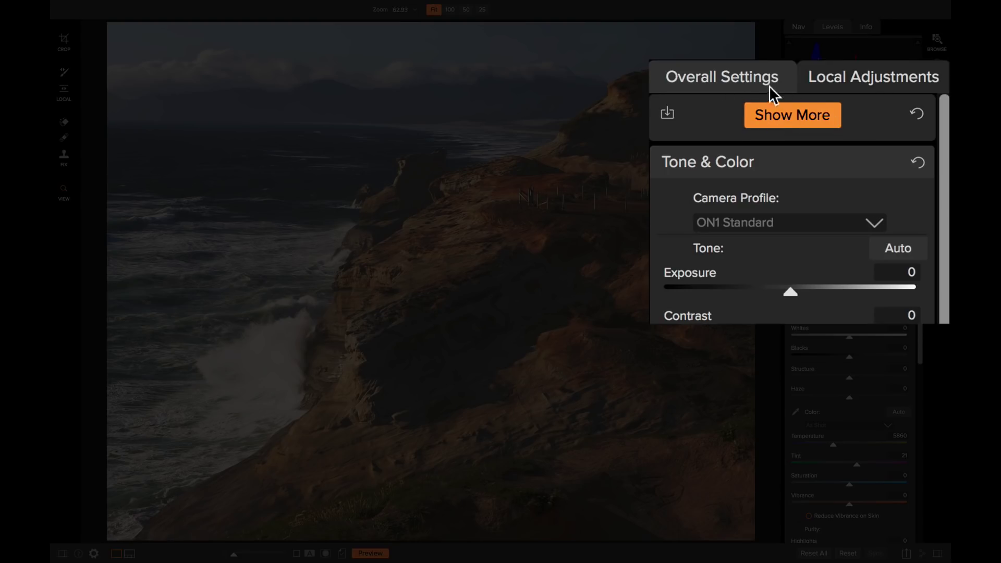
- Expand the Develop adjustment list and add a Curves adjustment, leaving its line straight
click(785, 114)
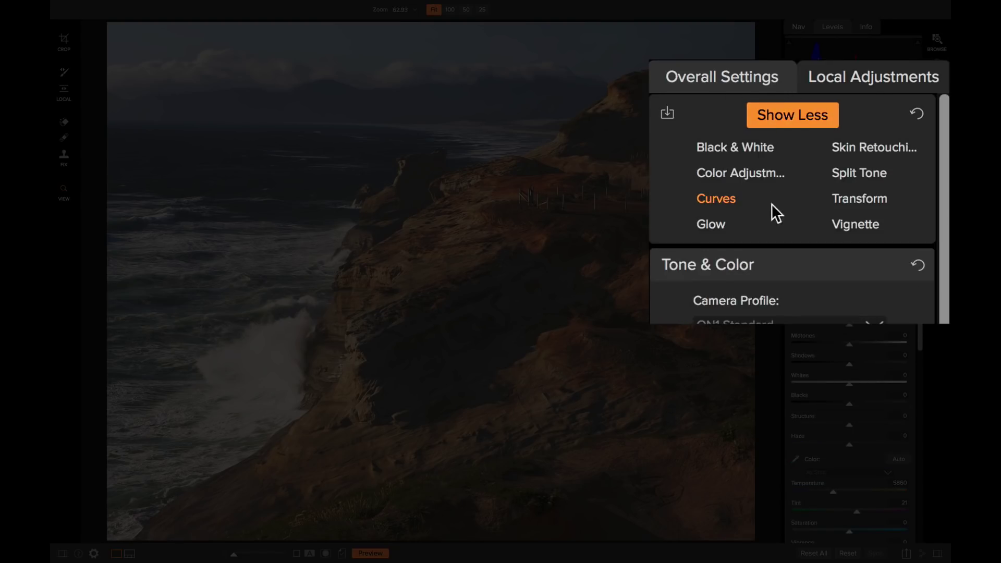
click(711, 199)
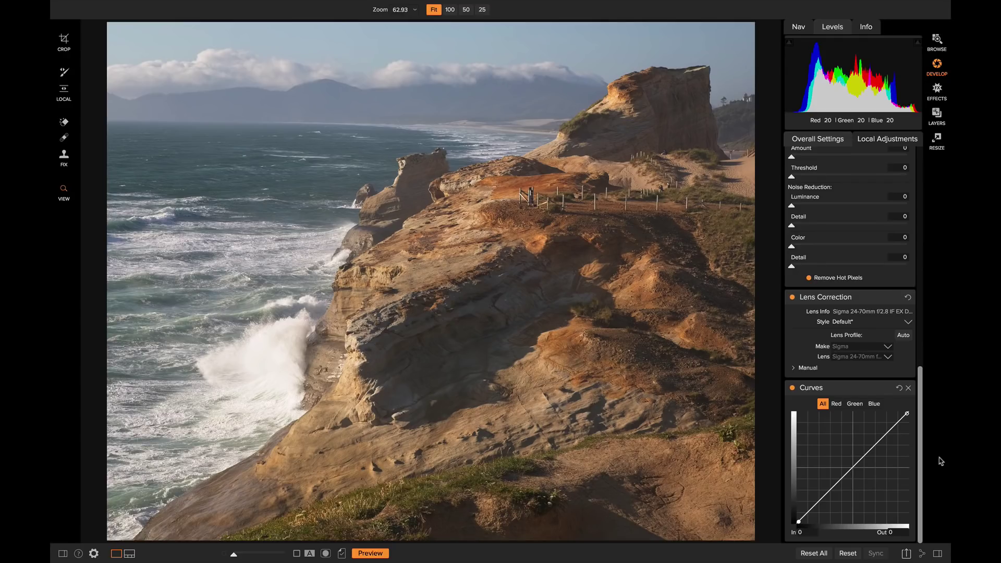
- Switch to Effects and add a Tone Enhancer filter with all sliders at 0
scroll(910, 393, up, 5)
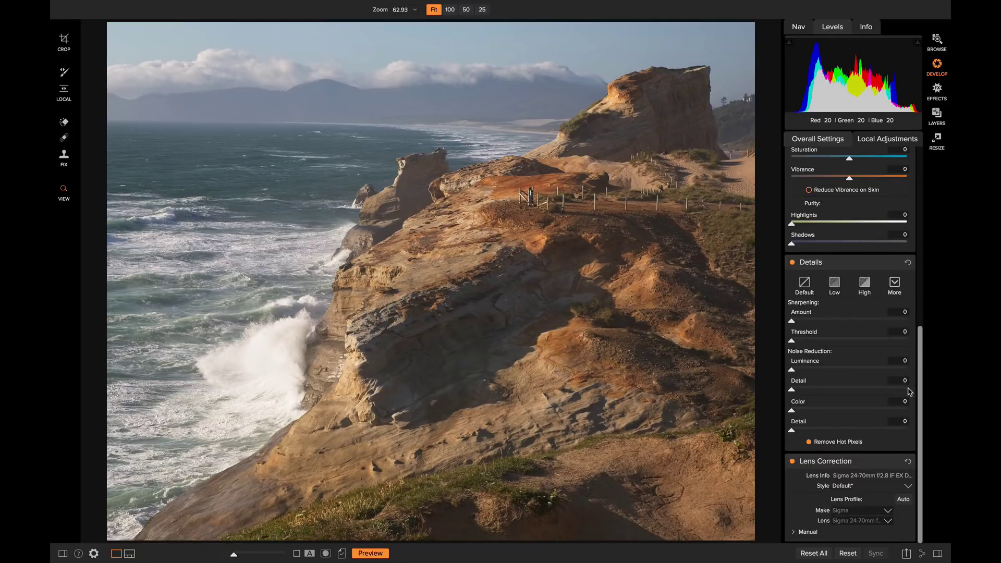
click(939, 91)
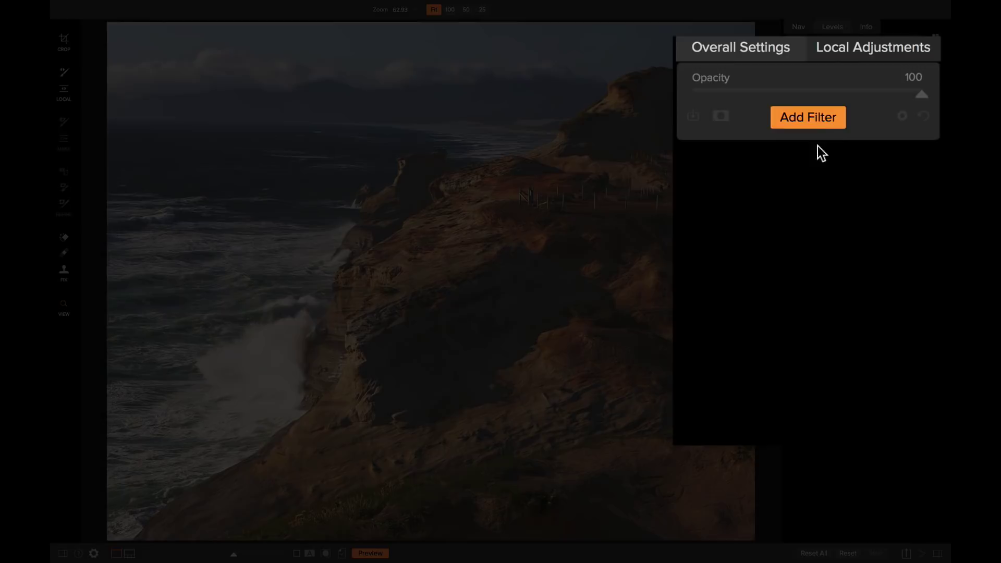
click(820, 121)
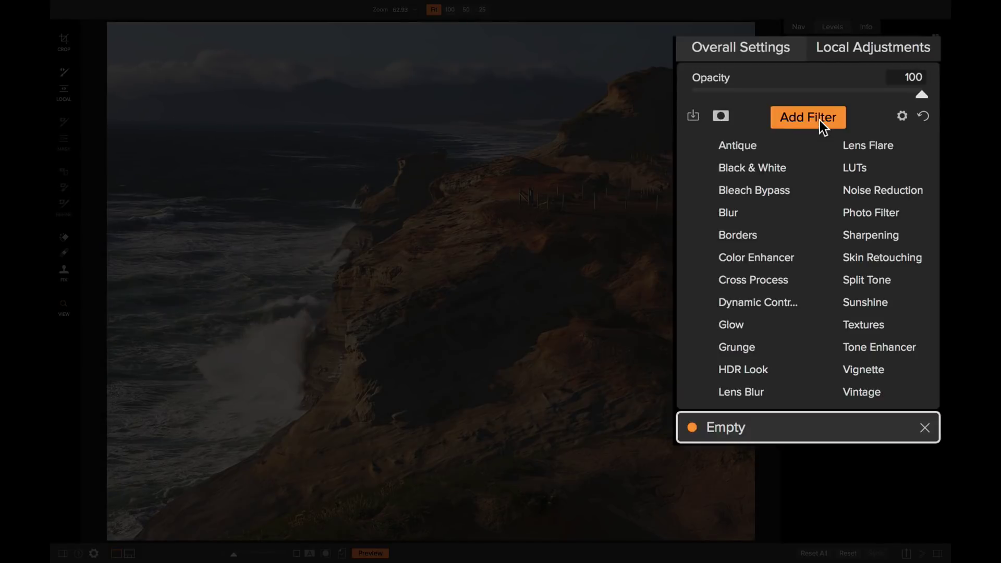
click(902, 346)
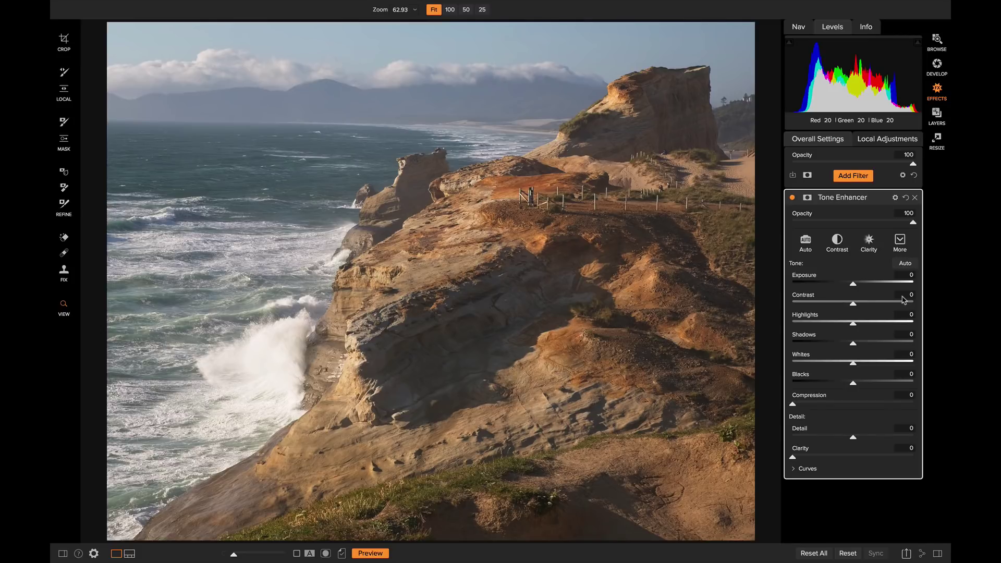
- Expand the Tone Enhancer's Curves graph and test brightening bends, leaving the curve straight
click(795, 470)
scroll(927, 371, down, 3)
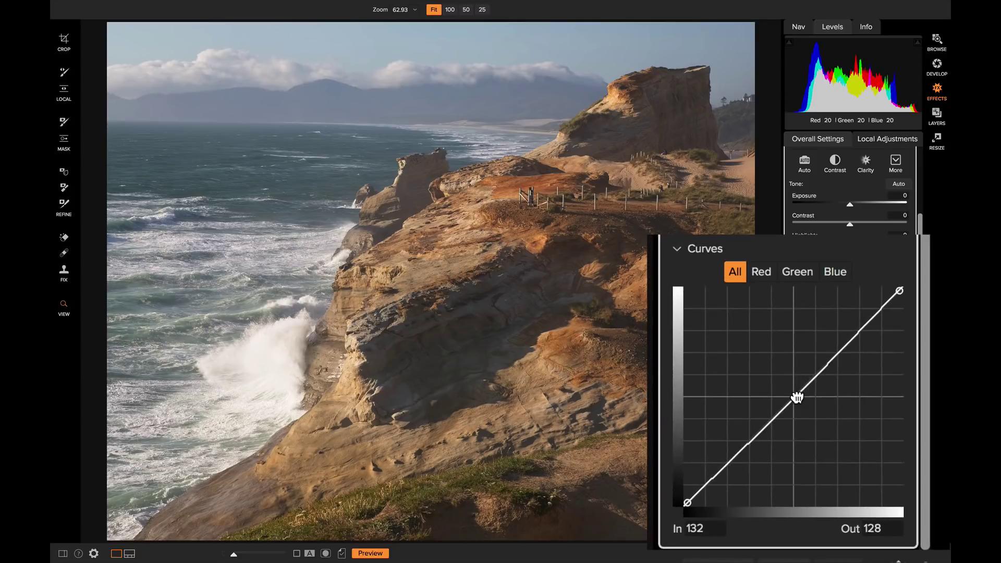
mouse_move(797, 398)
mouse_down()
mouse_move(781, 367)
mouse_move(794, 399)
mouse_up()
key(super+z)
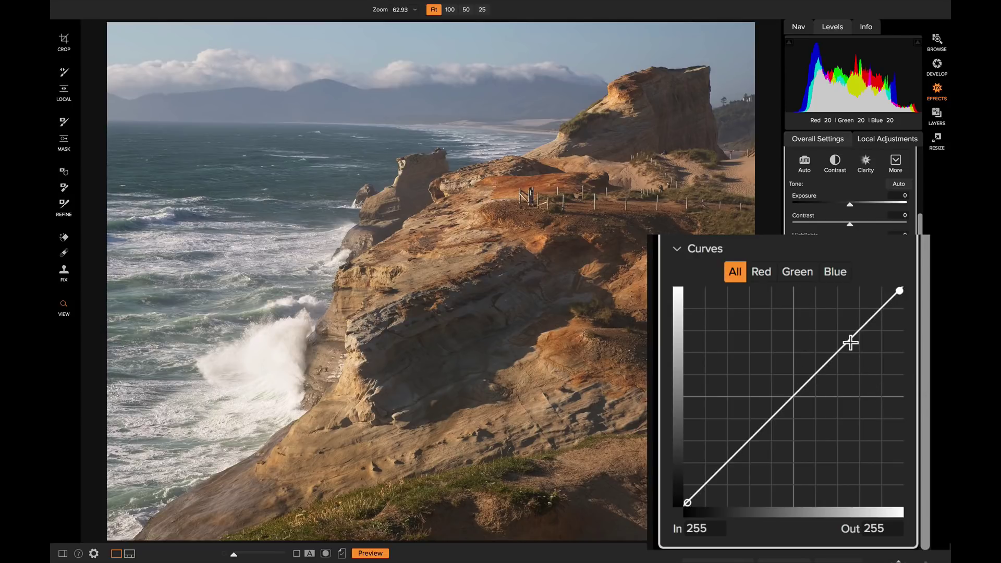
drag(851, 342, 893, 448)
key(super+z)
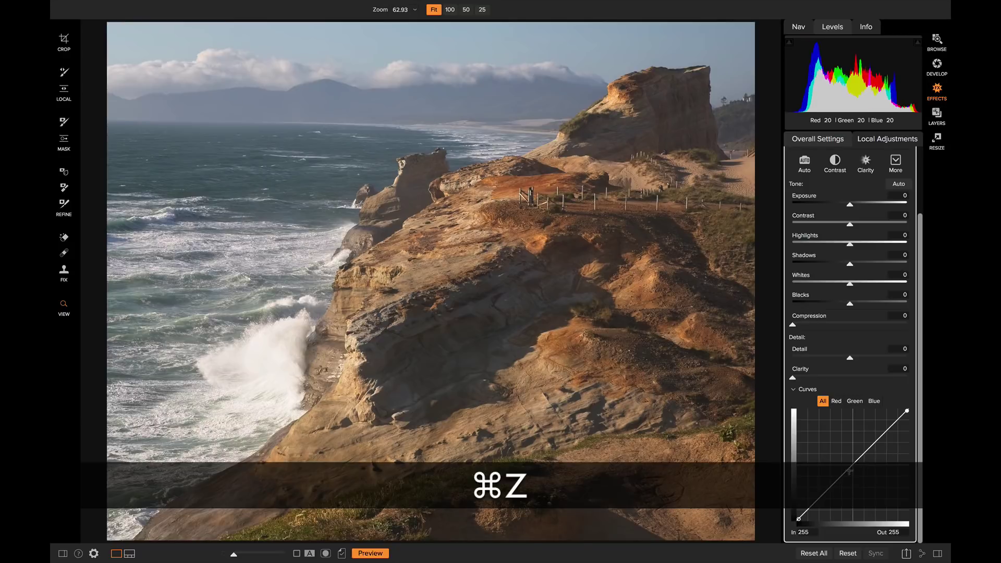
click(825, 494)
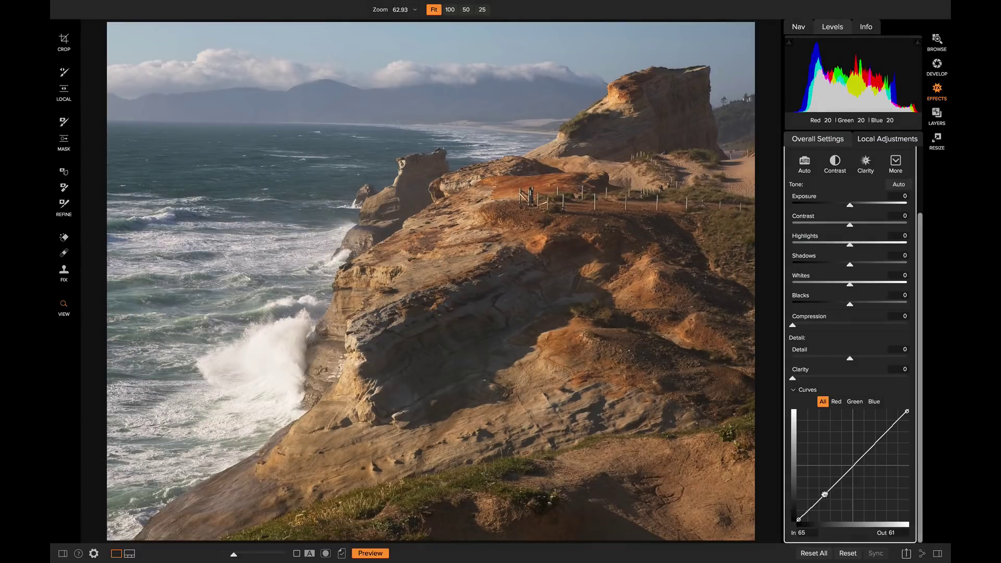
mouse_move(824, 495)
mouse_down()
mouse_move(817, 483)
mouse_move(834, 502)
mouse_up()
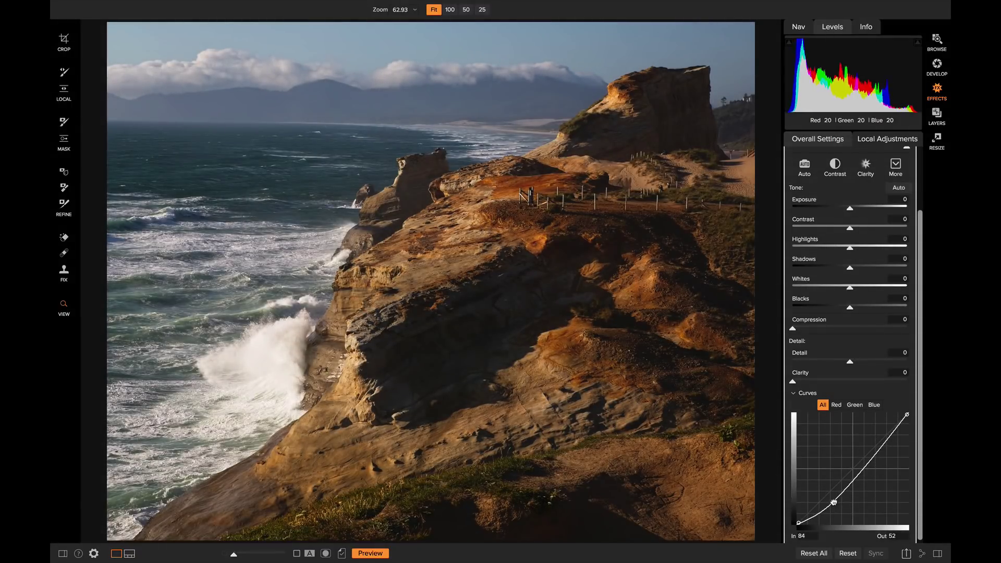
key(super+z)
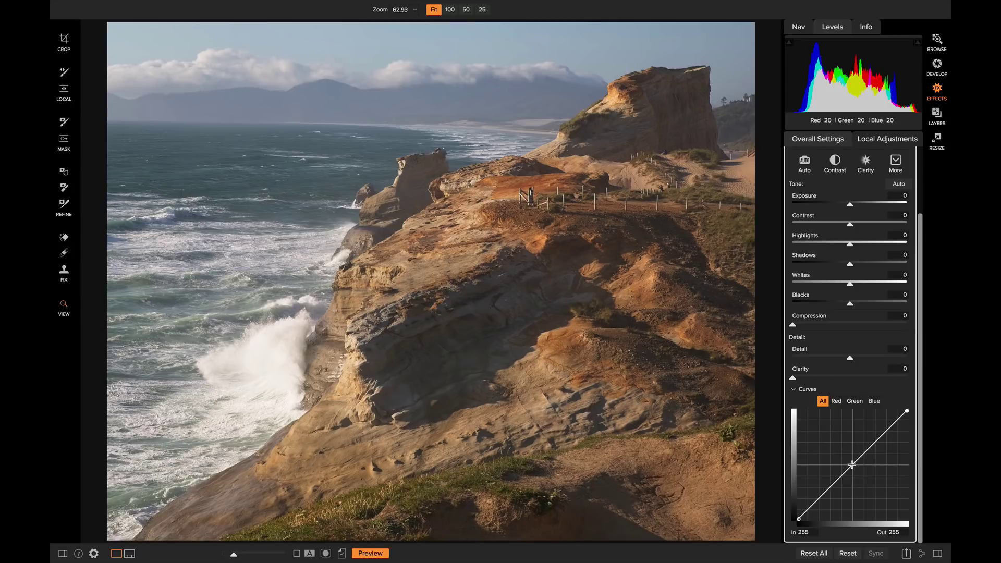
- Add a midpoint at input 128, output 127, undoing test highlight and shadow bends
click(853, 466)
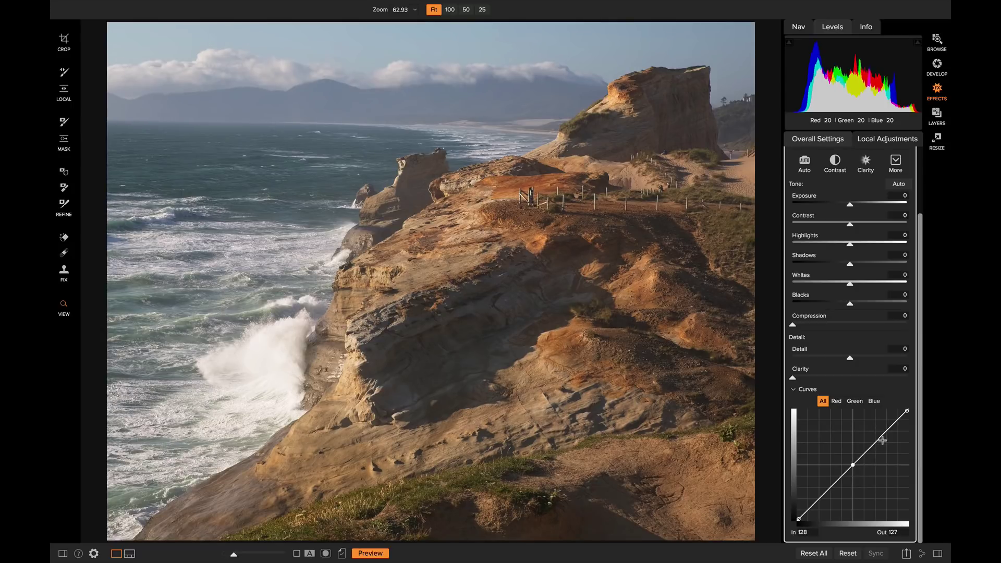
mouse_move(887, 433)
mouse_down()
mouse_move(888, 444)
mouse_move(872, 429)
mouse_up()
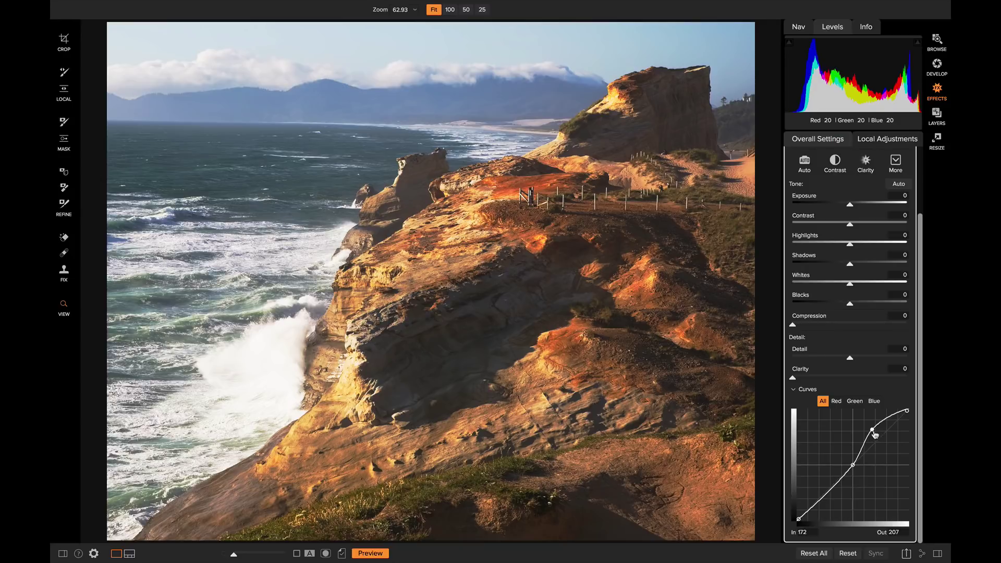
mouse_move(872, 430)
mouse_down()
mouse_move(887, 445)
mouse_move(874, 433)
mouse_up()
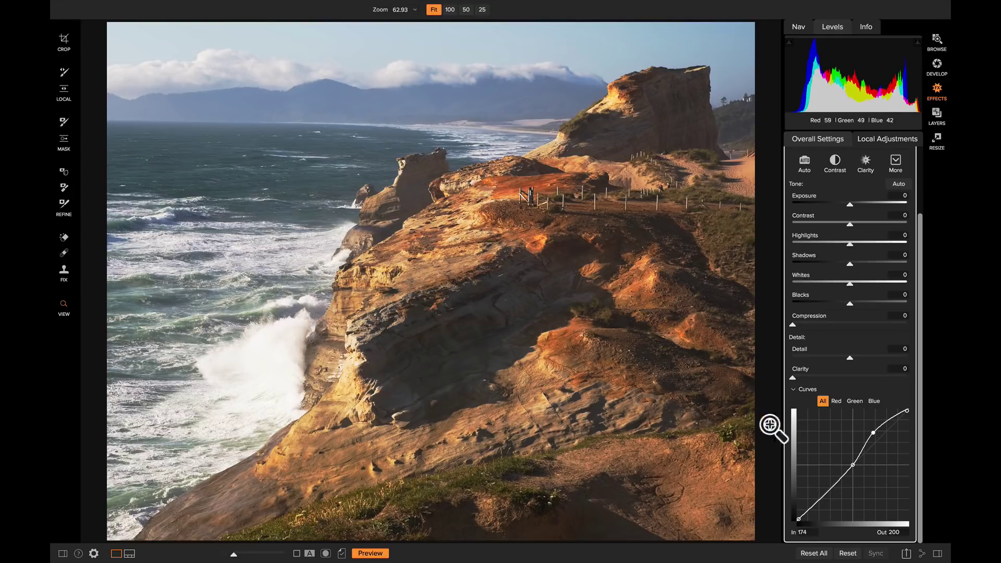
drag(873, 436, 895, 445)
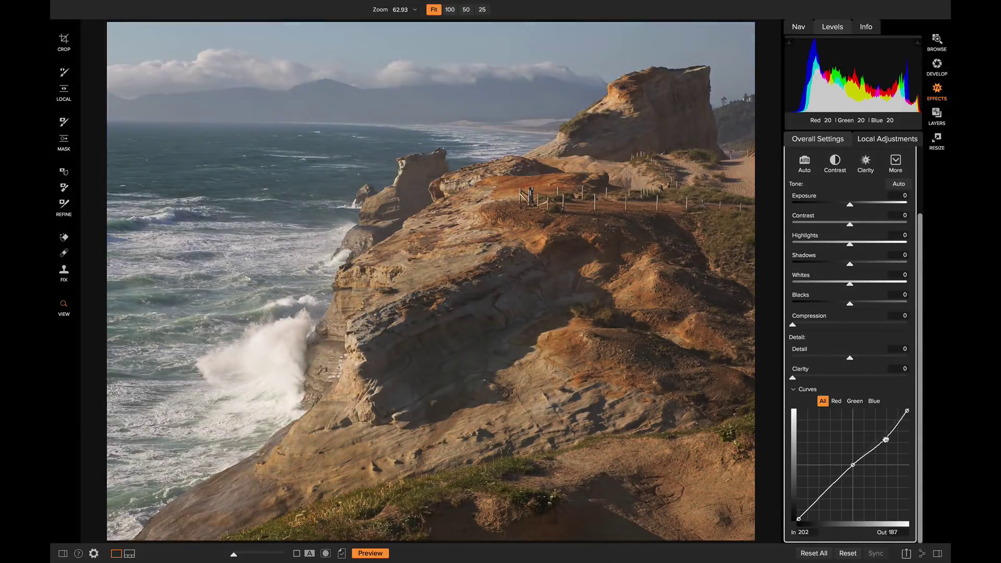
key(super+z)
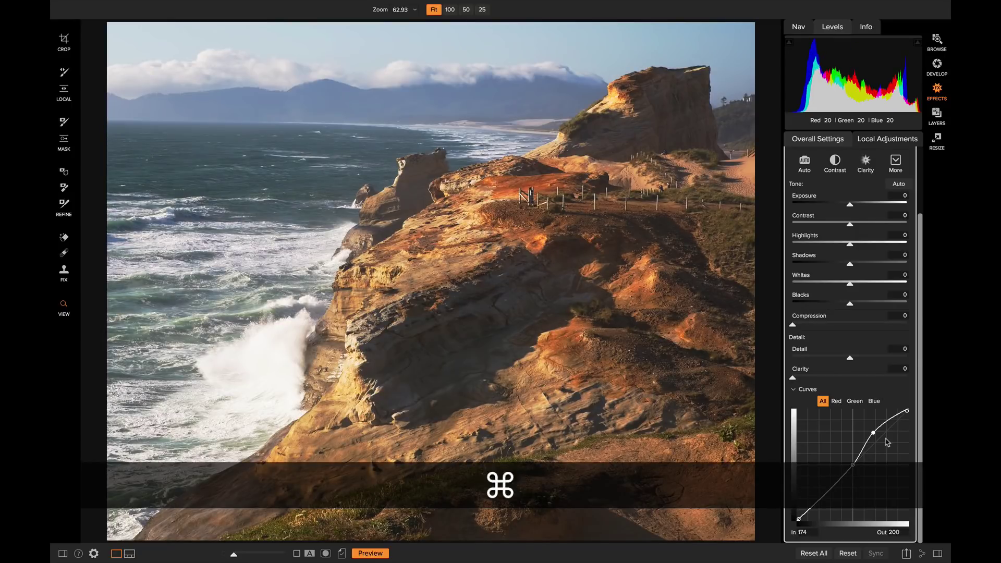
key(super+z)
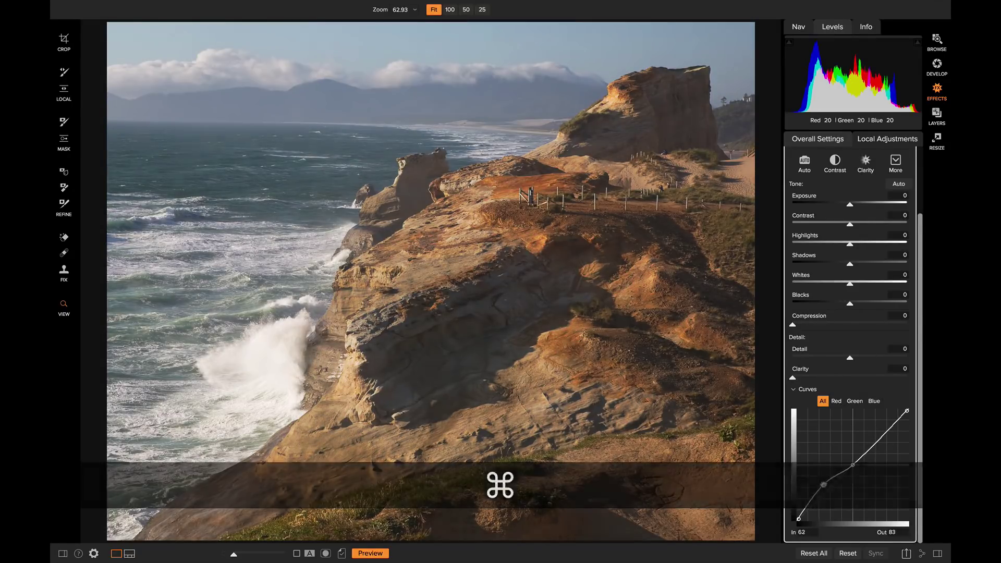
drag(831, 486, 833, 495)
key(super+z)
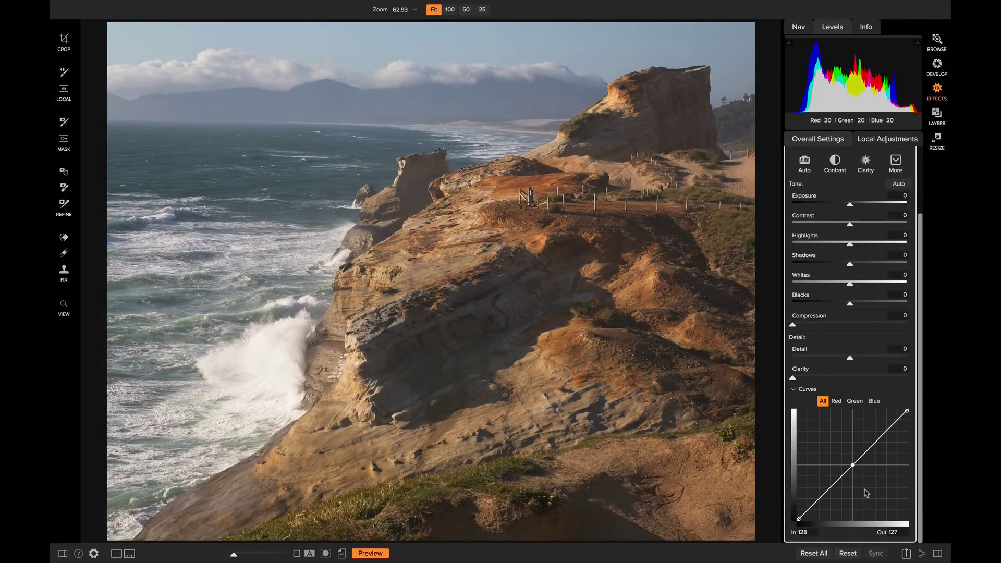
click(881, 439)
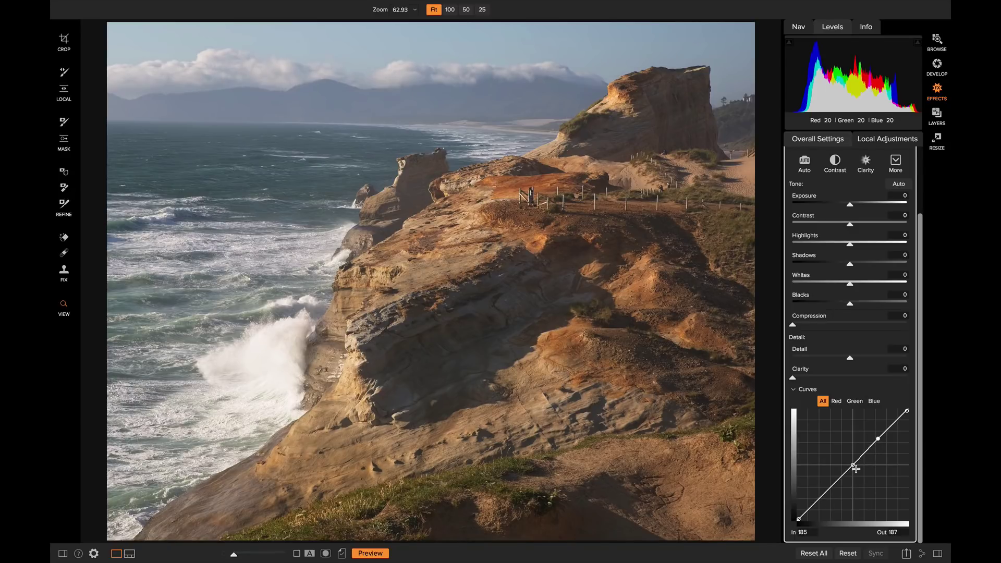
click(827, 492)
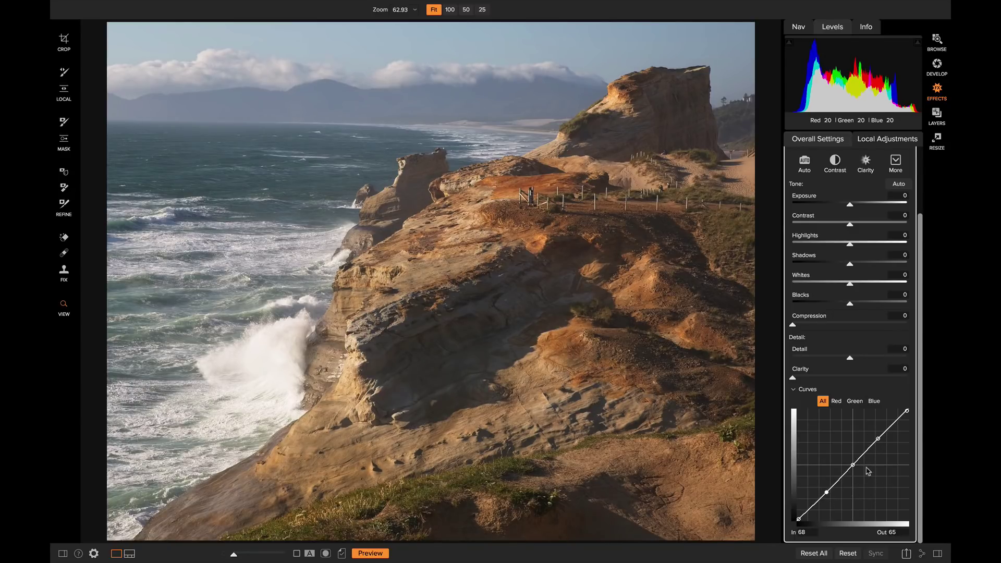
mouse_move(855, 467)
mouse_down()
mouse_move(863, 473)
mouse_move(845, 457)
mouse_up()
key(super+z)
click(838, 405)
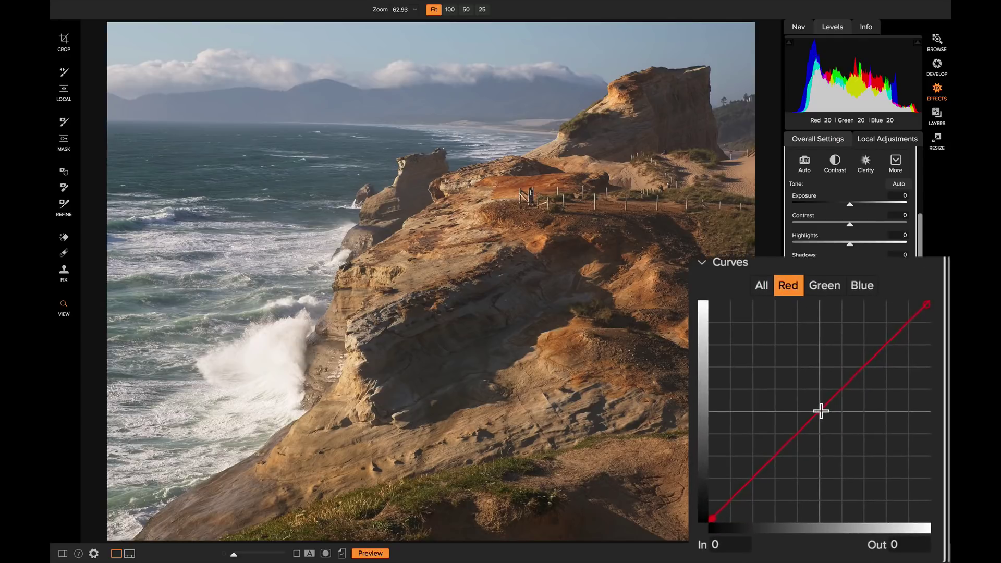
click(822, 411)
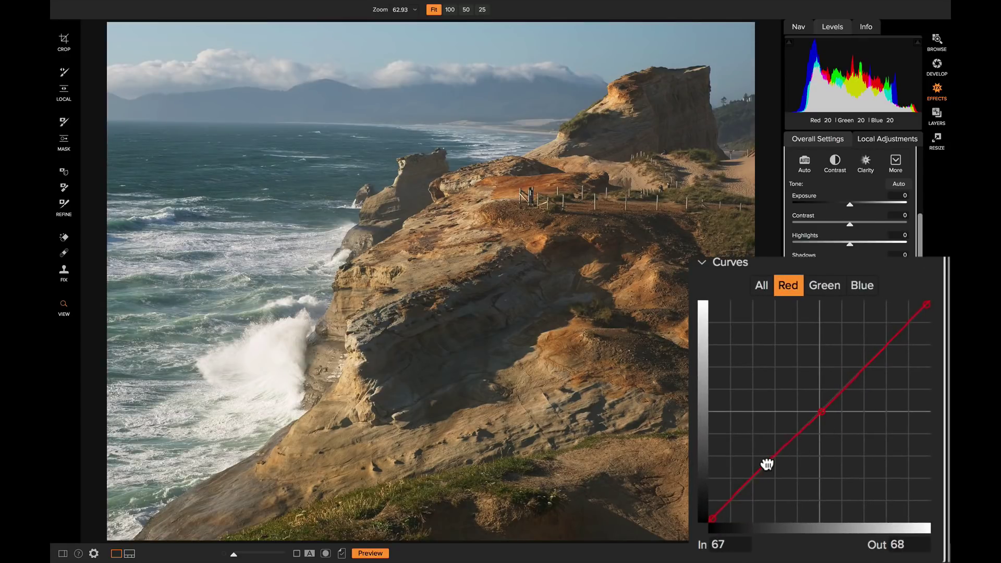
drag(767, 464, 749, 441)
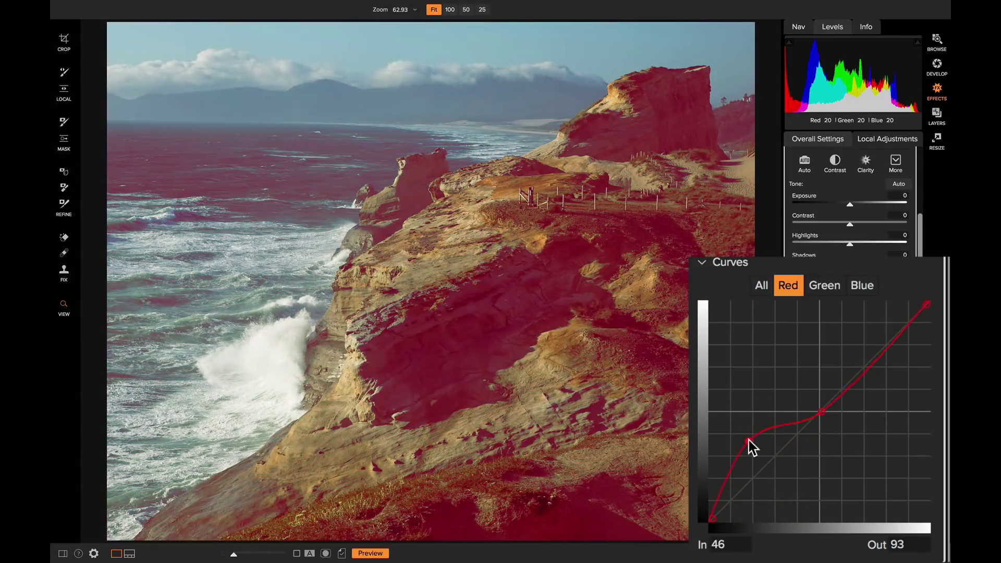
key(super+z)
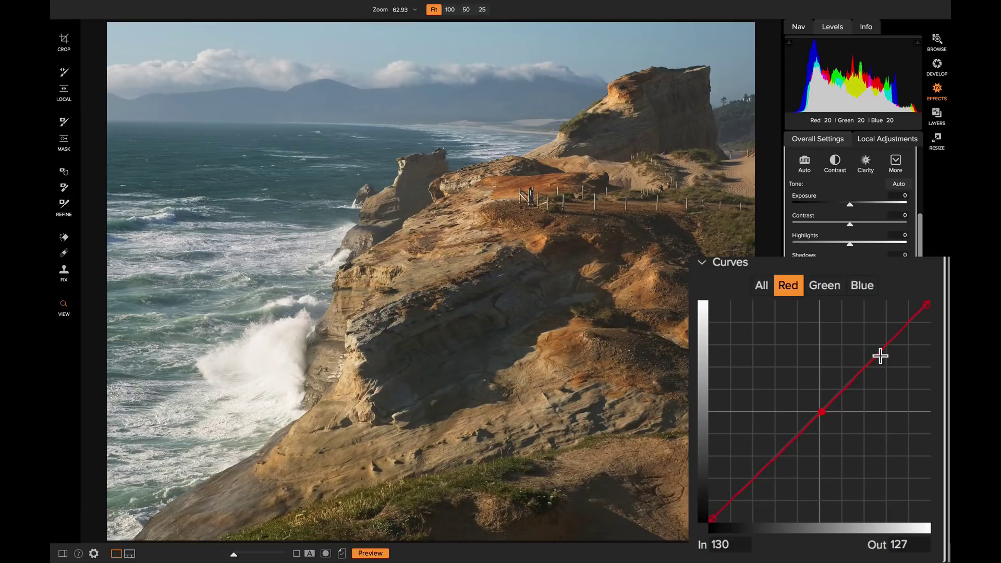
drag(881, 353, 860, 336)
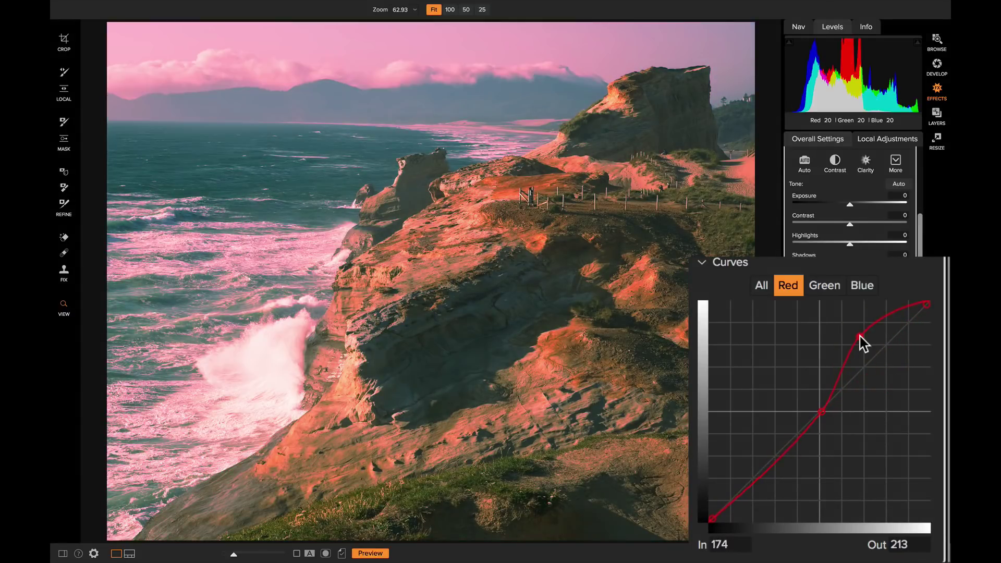
key(super+z)
click(823, 285)
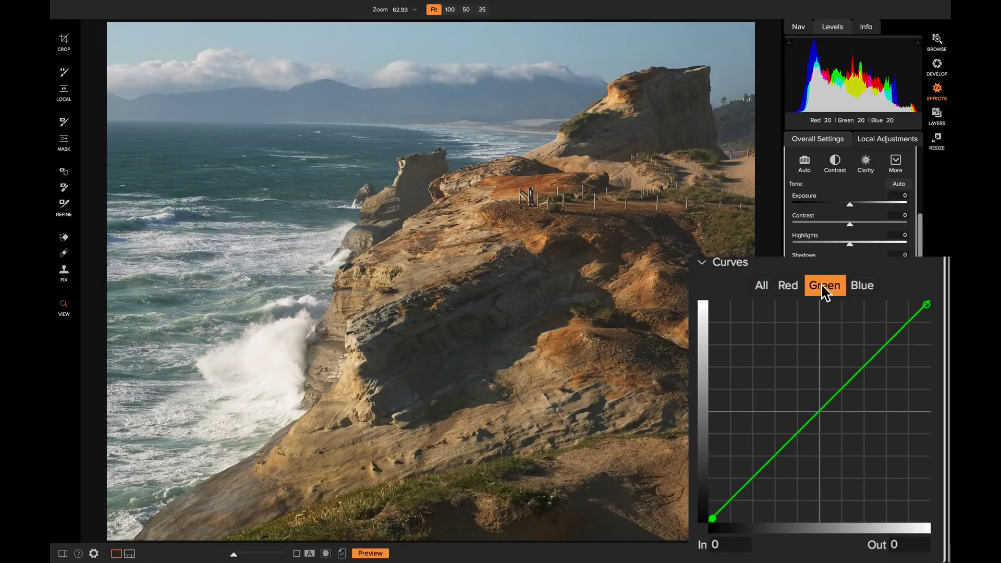
click(860, 286)
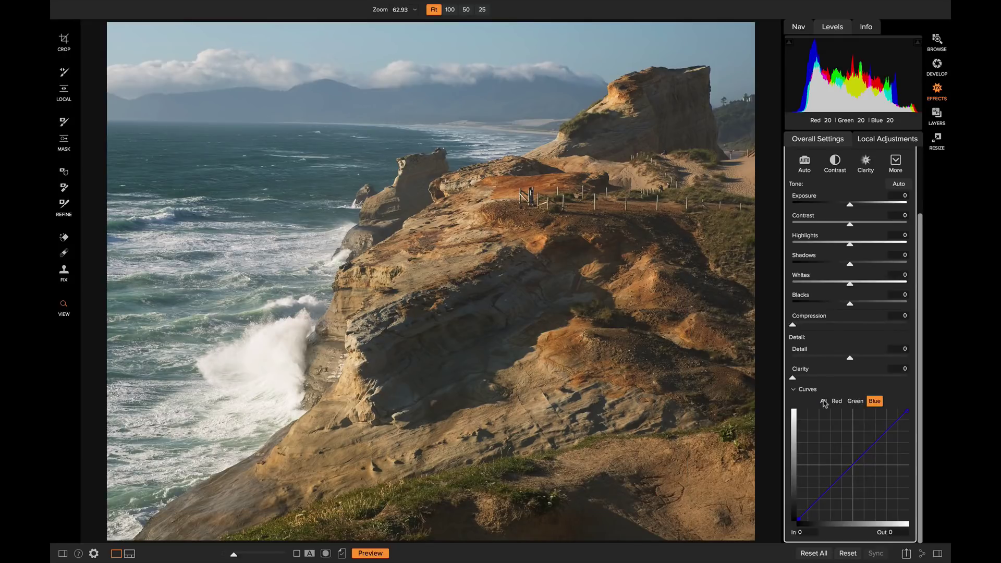
click(824, 402)
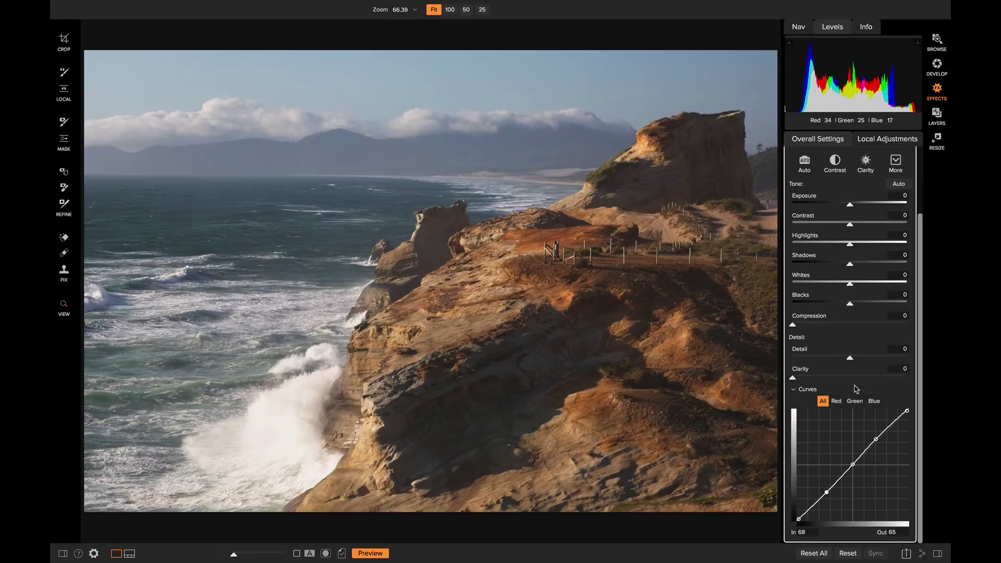
- Scroll the Effects panel up to the Tone Enhancer header and back down to Curves
scroll(856, 390, up, 5)
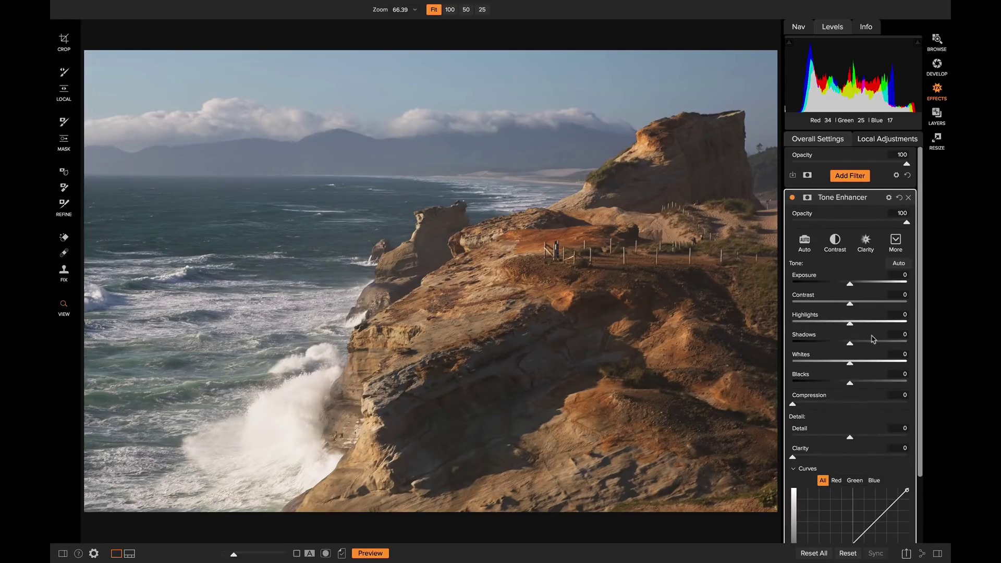
scroll(874, 334, down, 3)
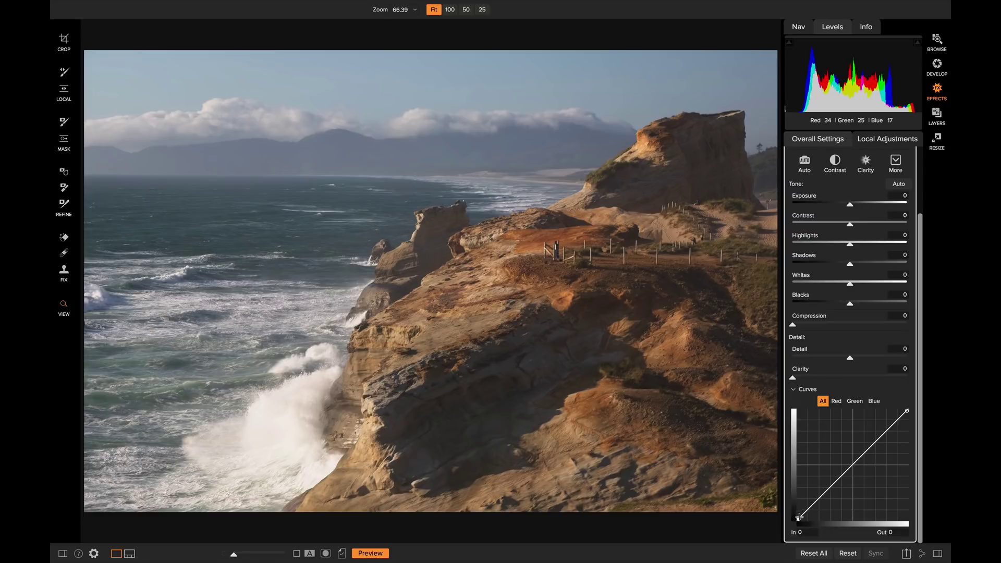
- Raise the black point, lower a shadow point, and set midtone and highlight points into an S-curve
drag(799, 519, 799, 515)
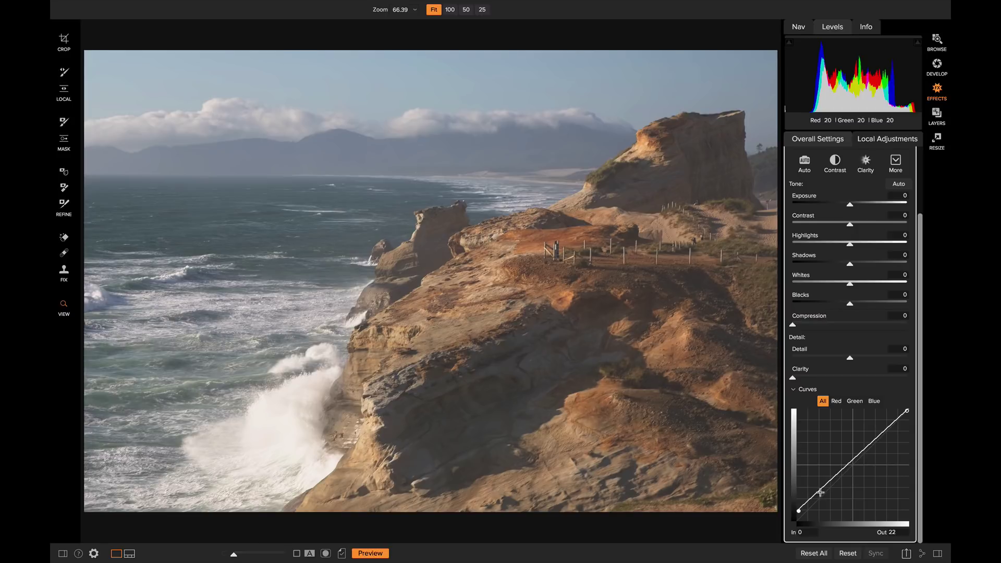
drag(816, 496, 815, 515)
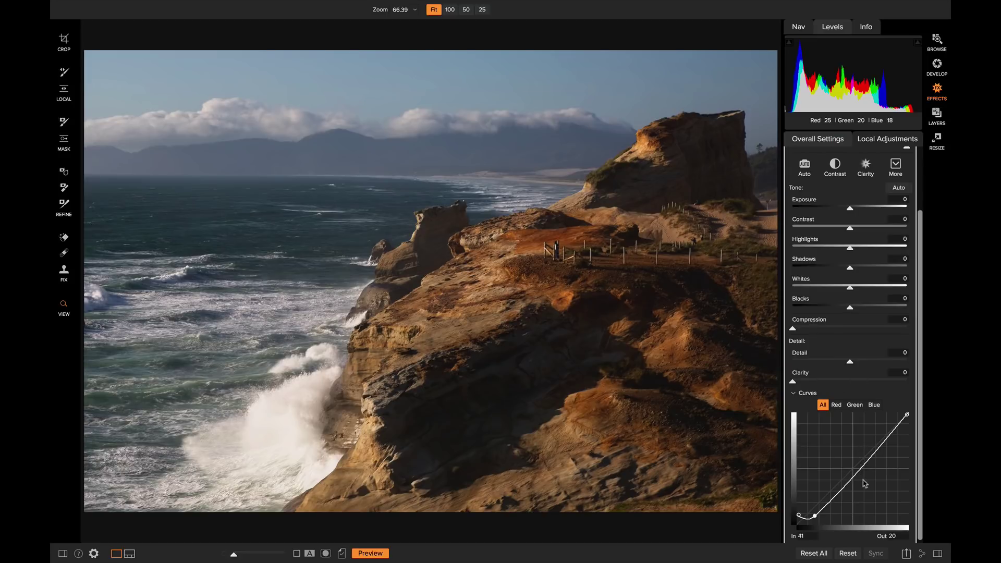
drag(858, 472, 854, 461)
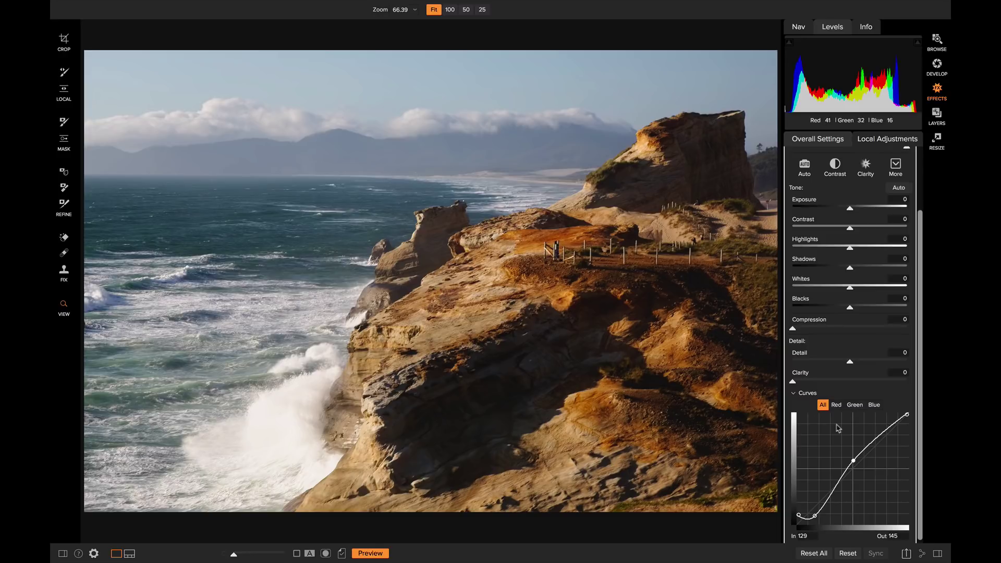
click(885, 432)
drag(885, 432, 851, 463)
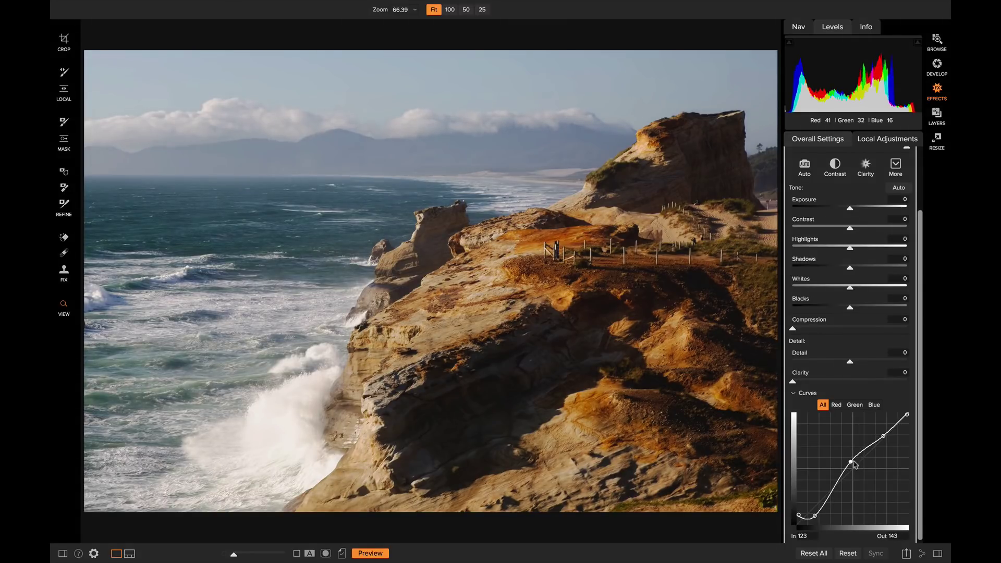
scroll(868, 449, down, 1)
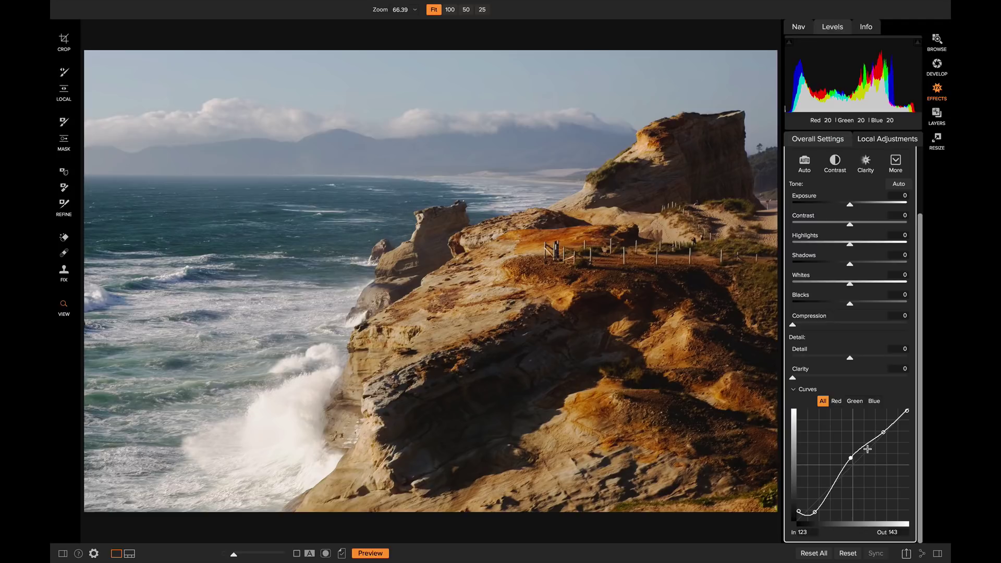
scroll(868, 449, up, 5)
- Compare the Tone Enhancer off and on, keep it on, and nudge the midpoint to 134/145
click(793, 199)
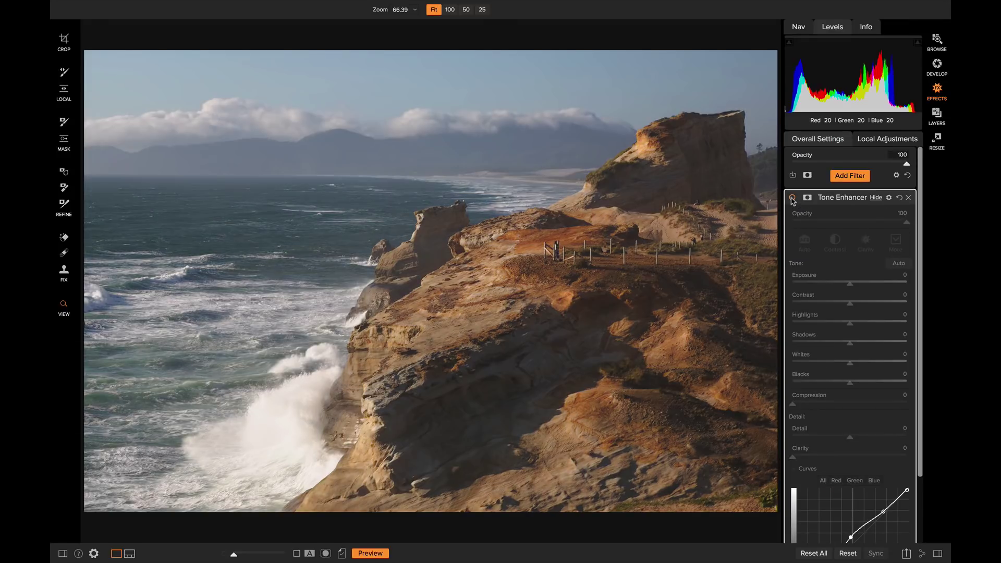
click(793, 199)
click(793, 199)
click(793, 198)
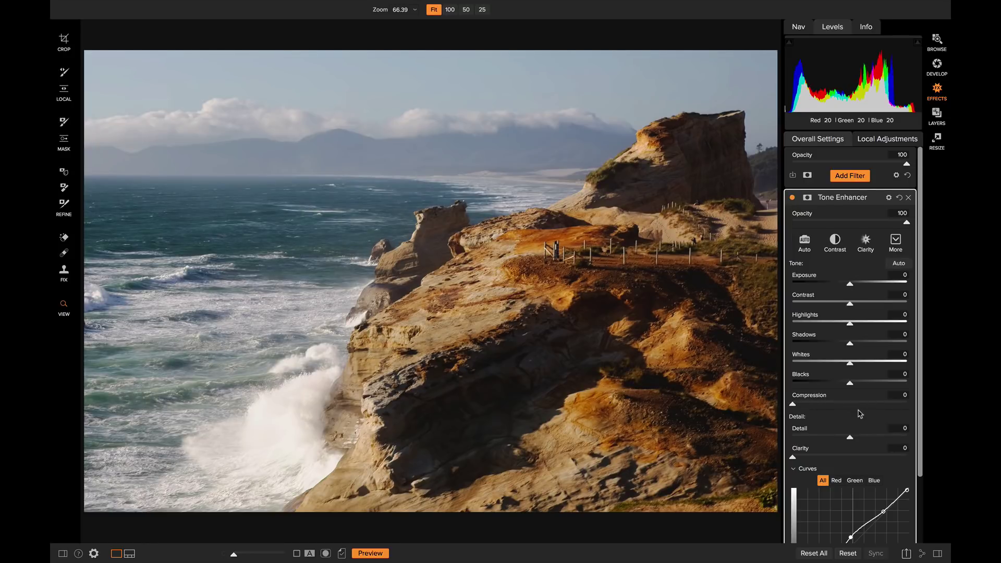
scroll(861, 414, down, 3)
drag(851, 460, 855, 459)
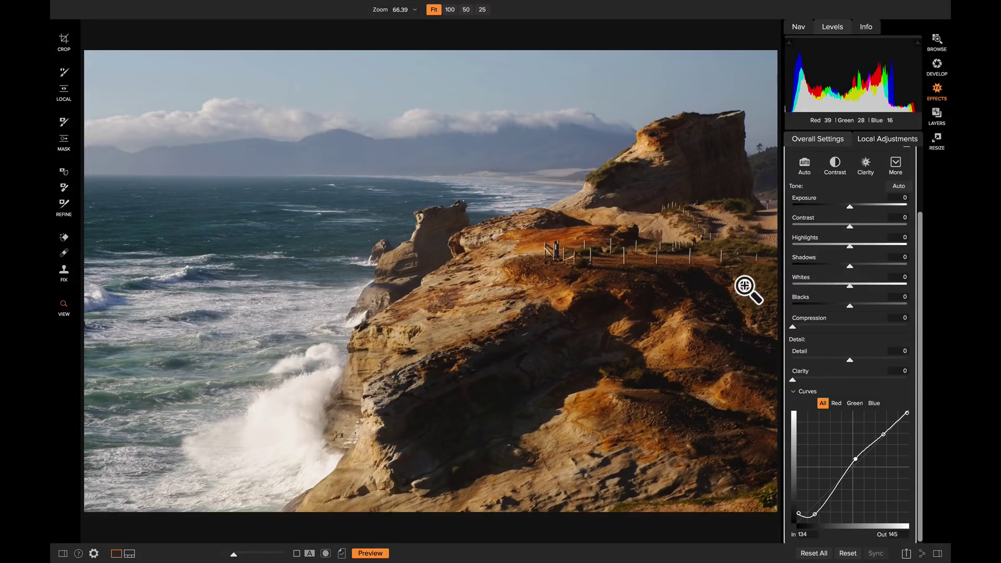